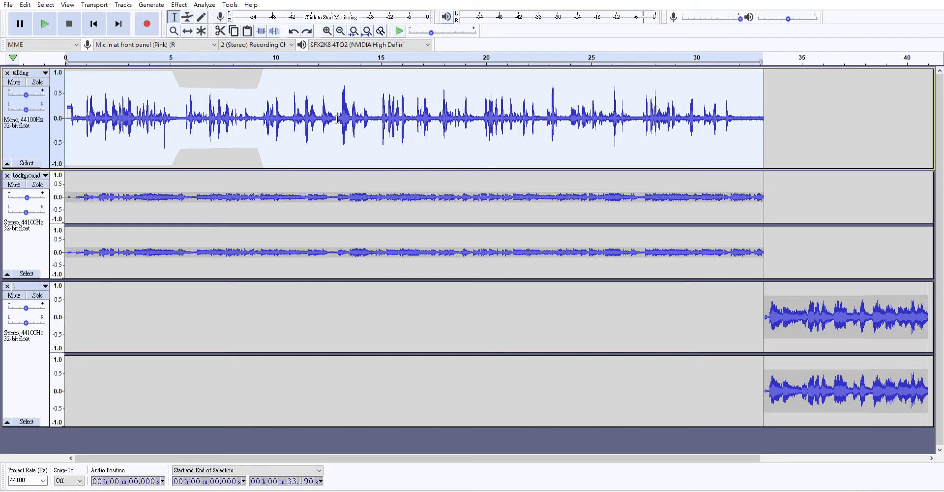
# - Apply an effect to the whole talking track, then undo it
pyautogui.click(747, 120)
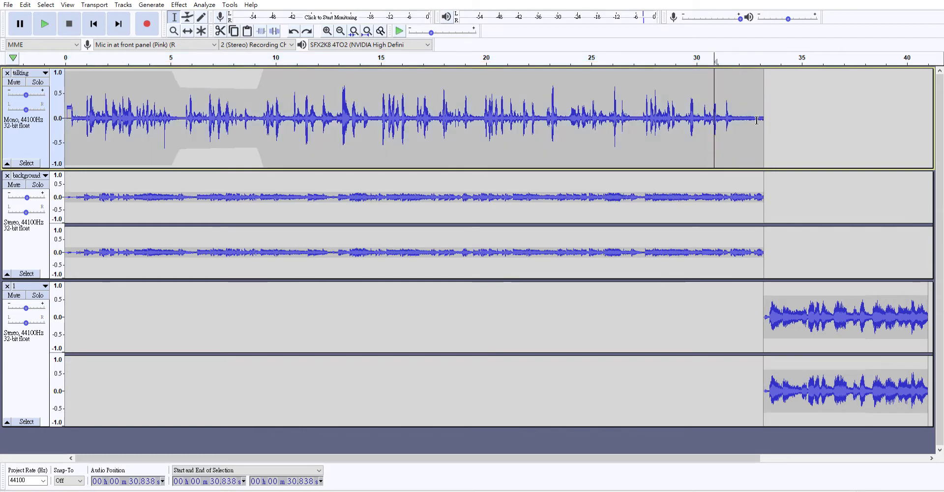
pyautogui.moveTo(658, 136); pyautogui.dragTo(65, 136)
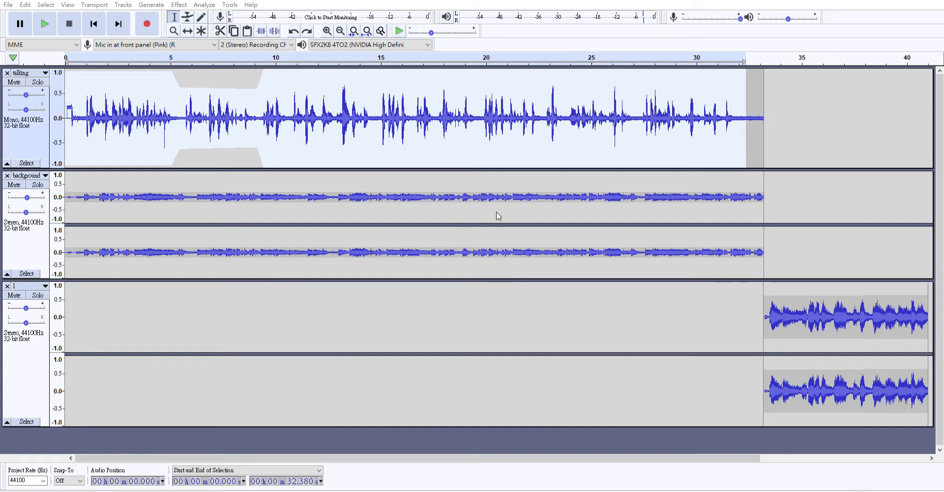
pyautogui.click(495, 273)
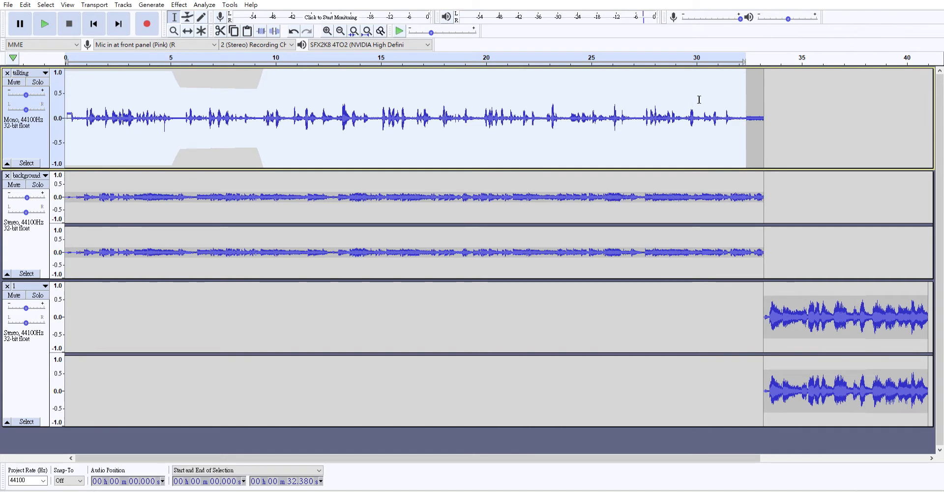
pyautogui.hotkey('ctrl', 'z')
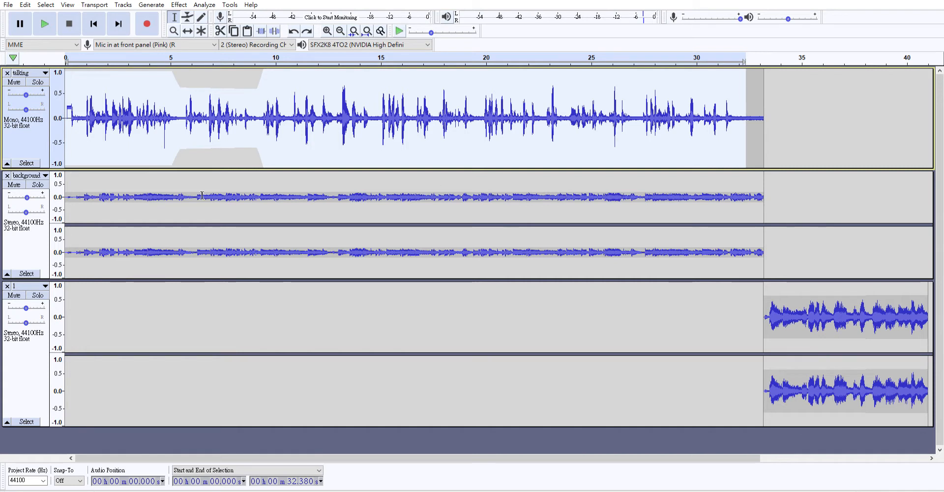
# - Lower the volume of the loud burst at 12.87–13.53 s on the talking track
pyautogui.click(186, 148)
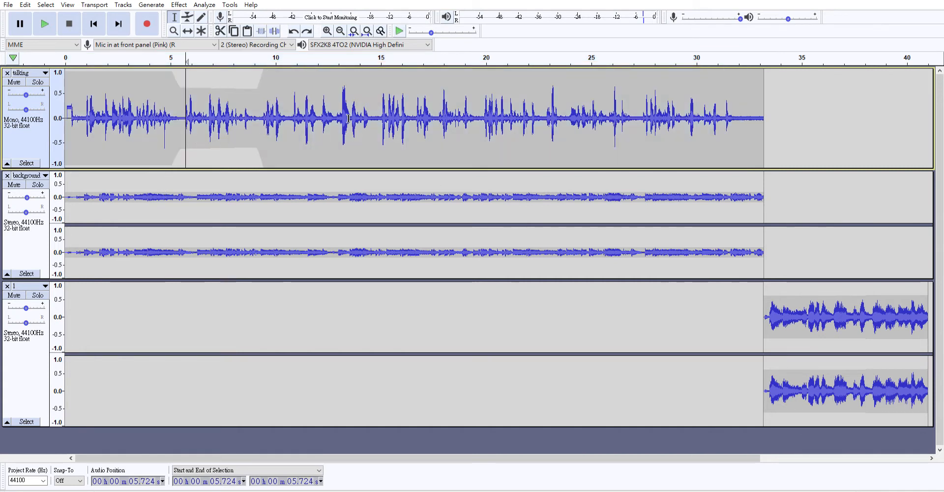
pyautogui.moveTo(336, 118); pyautogui.dragTo(350, 118)
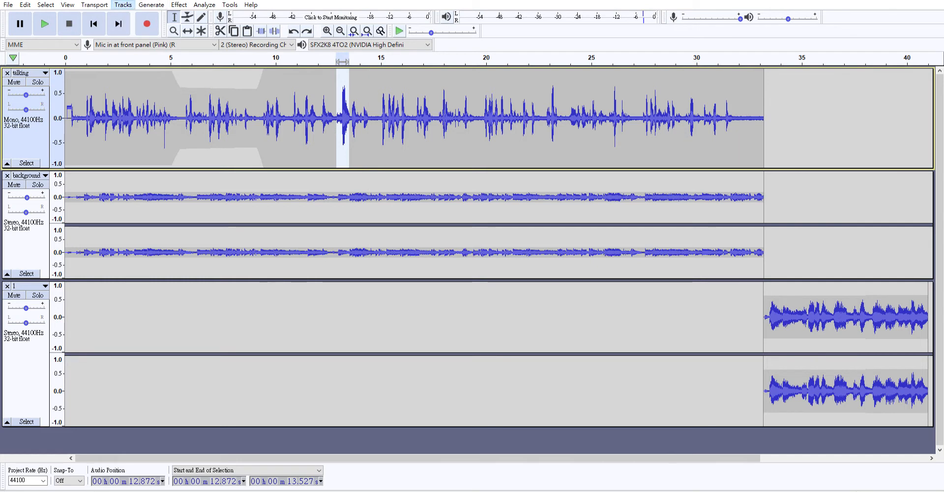
pyautogui.click(229, 40)
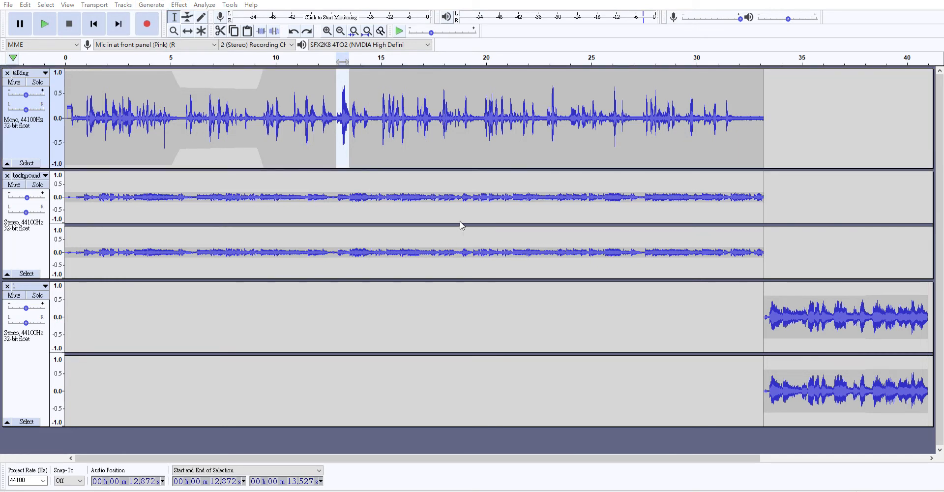
pyautogui.click(487, 278)
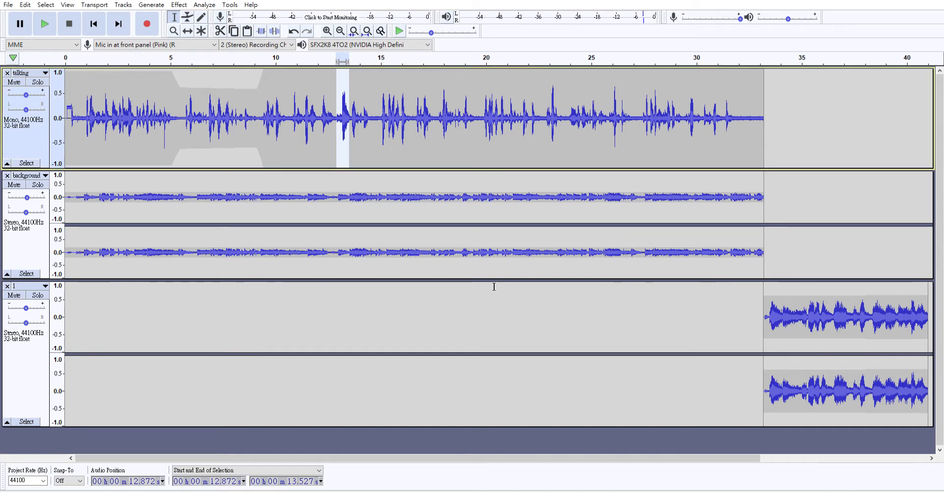
pyautogui.click(399, 122)
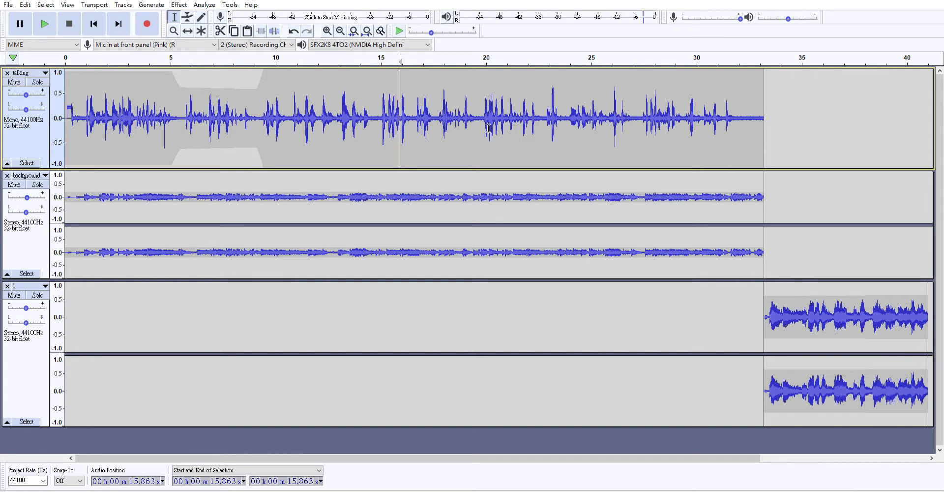
# - Play the mix from about 27.36 s, then stop
pyautogui.click(641, 114)
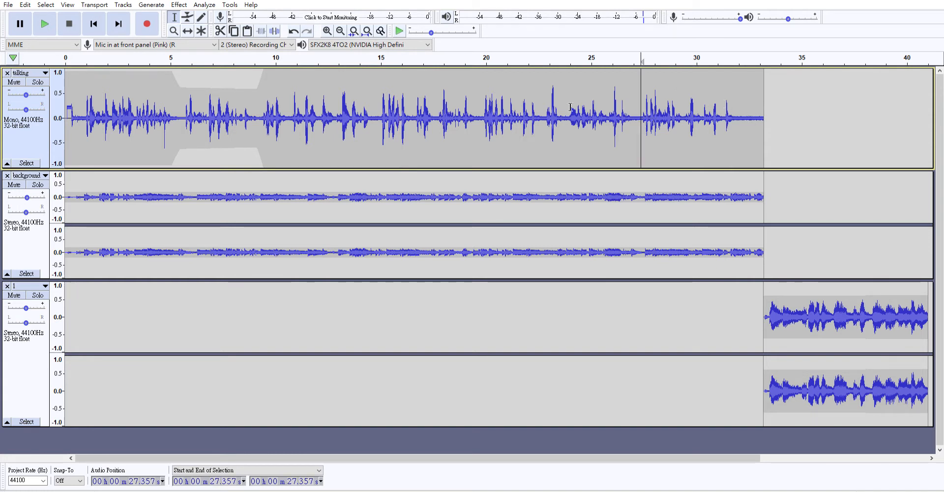
pyautogui.click(53, 20)
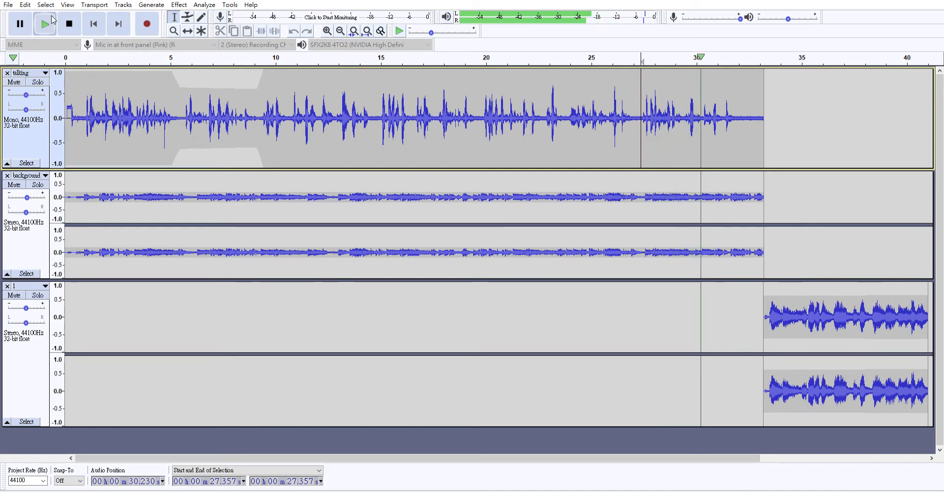
pyautogui.click(69, 23)
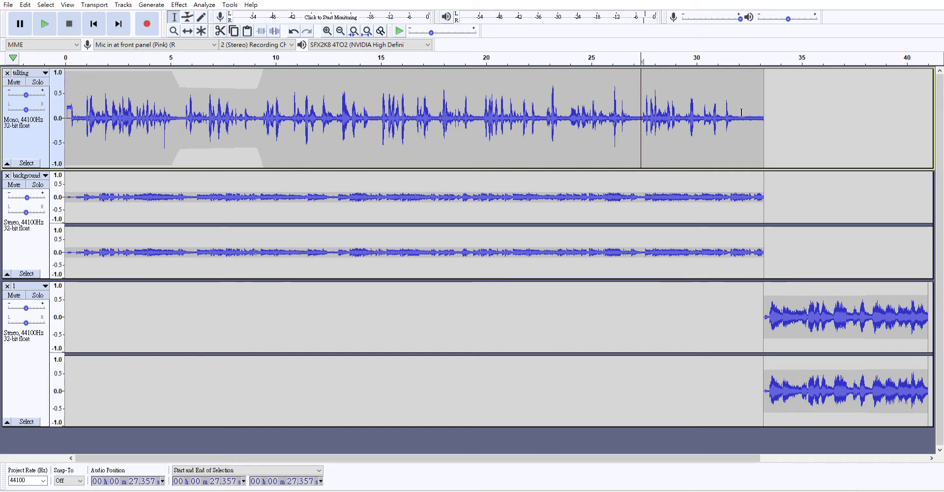
# - Capture the quiet tail near 32 s as the noise profile, then select the entire talking track
pyautogui.moveTo(736, 114); pyautogui.dragTo(764, 116)
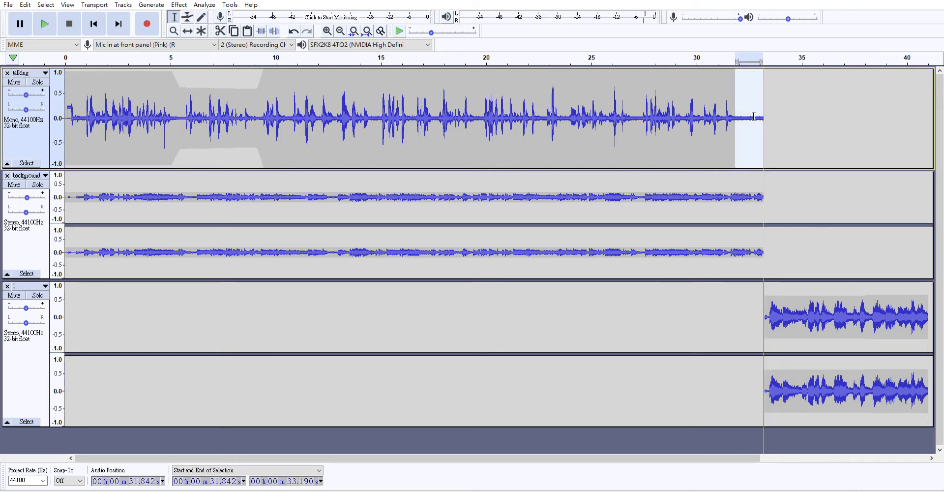
pyautogui.click(745, 117)
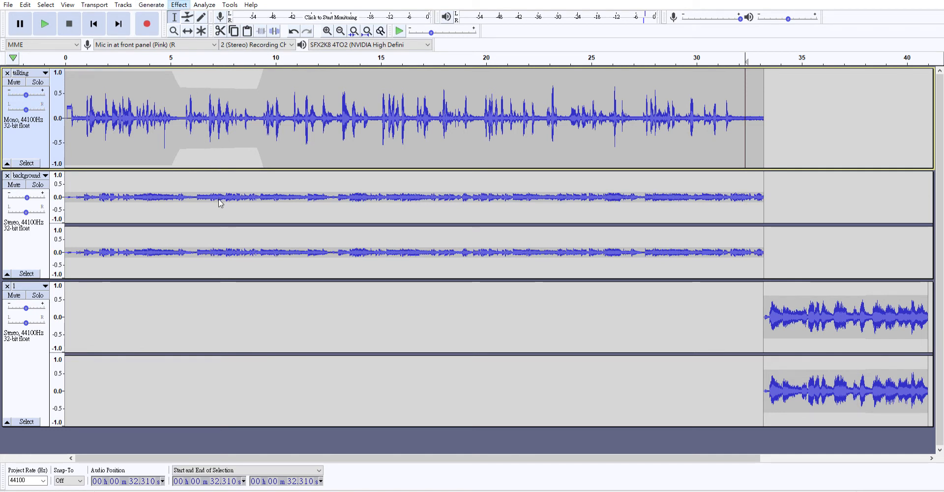
pyautogui.click(249, 200)
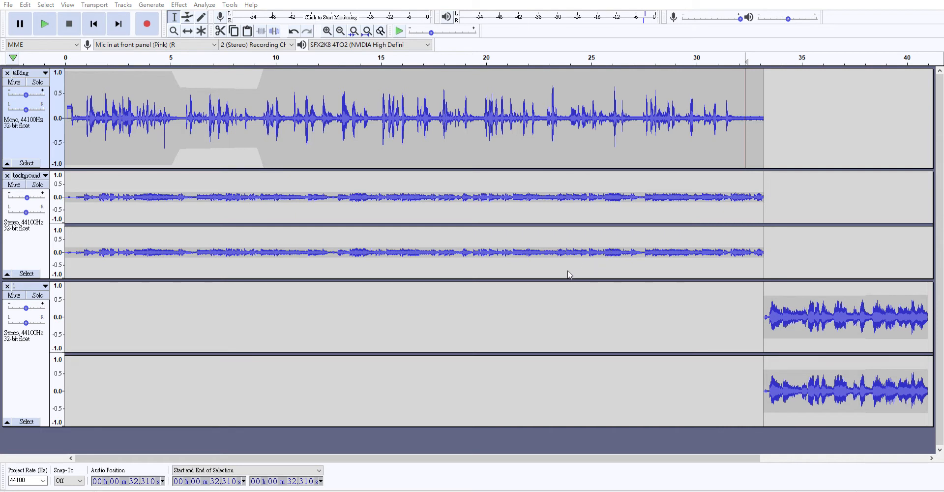
pyautogui.moveTo(738, 117); pyautogui.dragTo(757, 117)
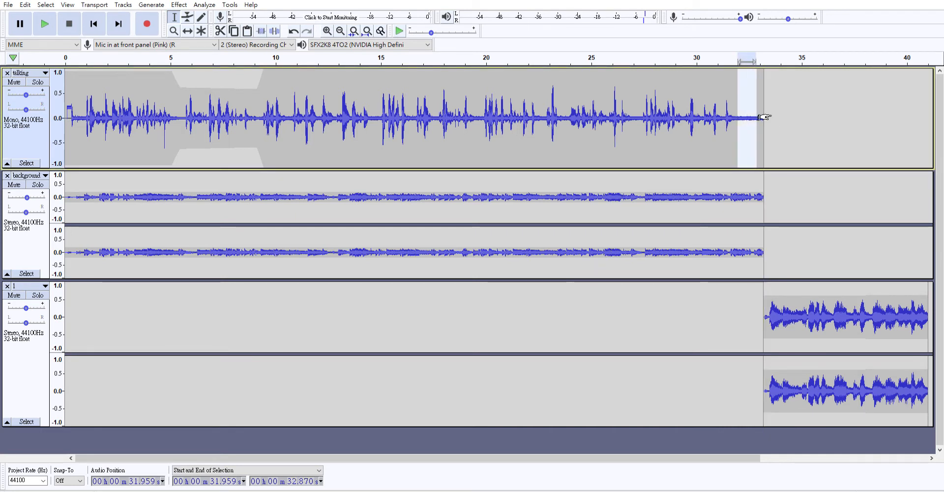
pyautogui.click(179, 5)
pyautogui.click(220, 200)
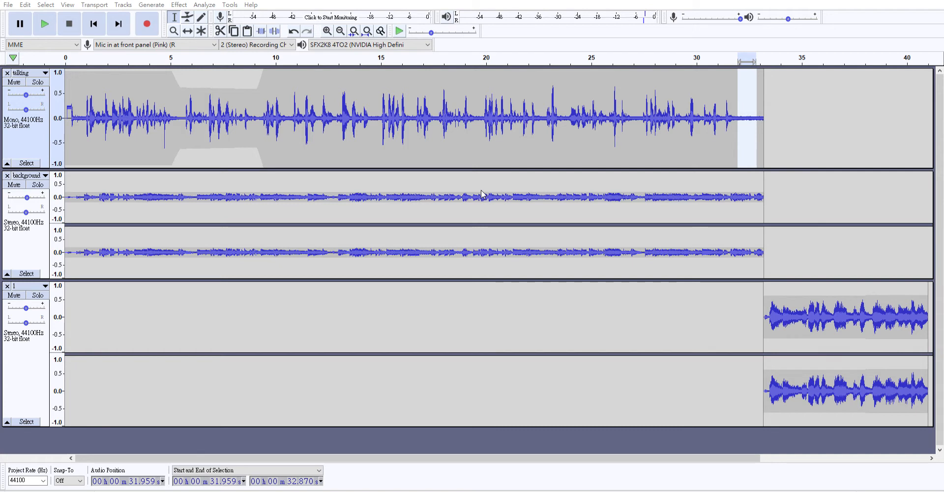
pyautogui.click(773, 116)
pyautogui.moveTo(773, 117); pyautogui.dragTo(44, 93)
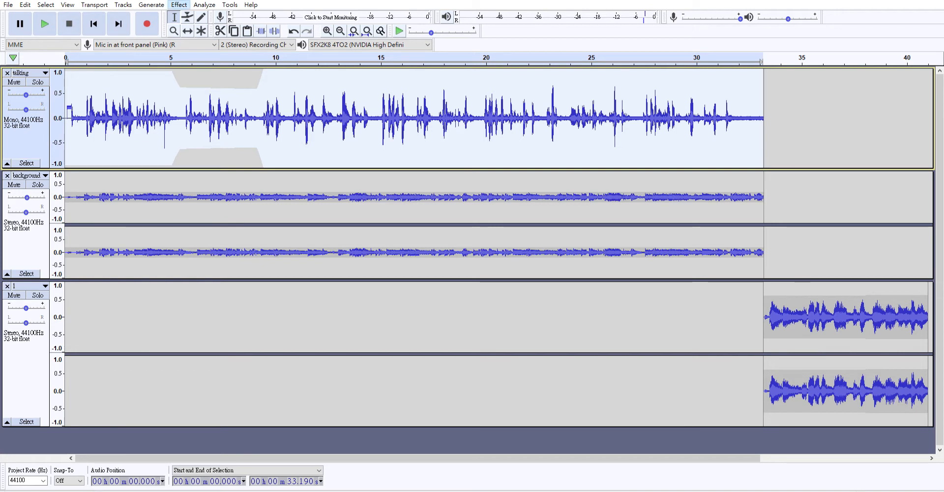
# - Apply Noise Reduction to the whole talking track
pyautogui.click(205, 202)
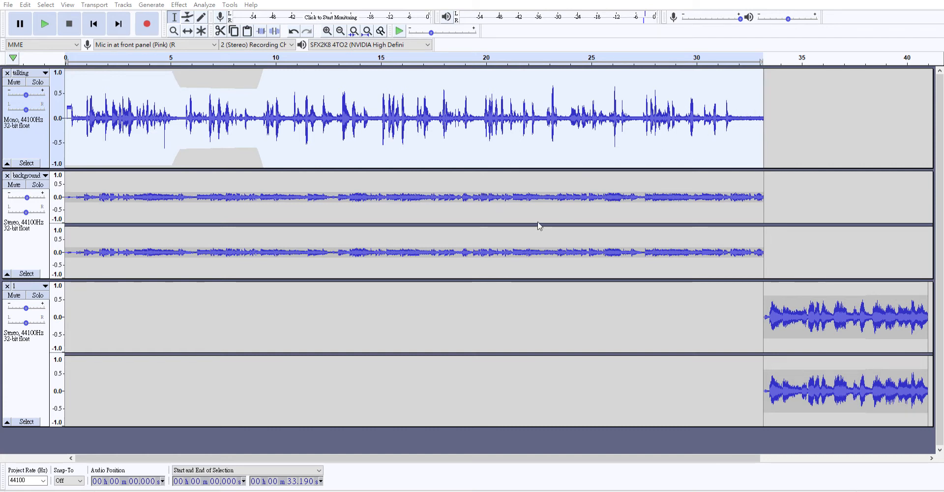
pyautogui.click(512, 325)
pyautogui.click(297, 131)
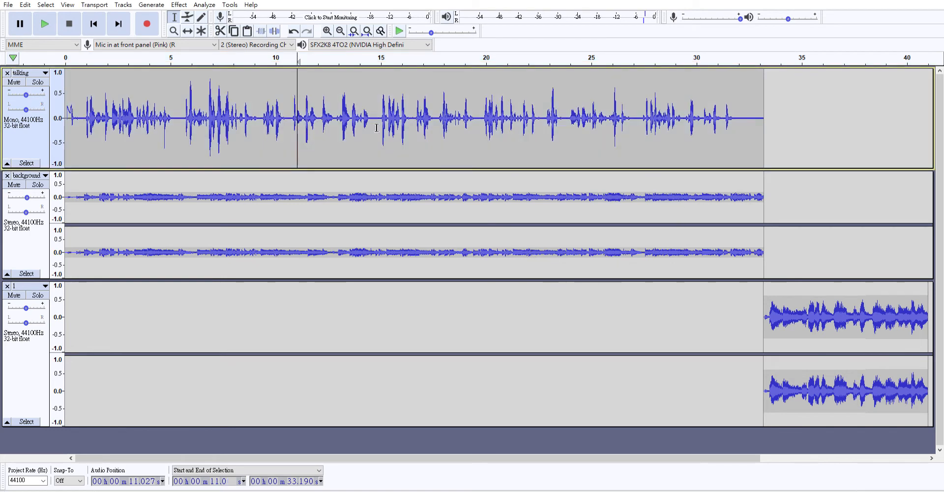
# - Solo the talking track and play it from about 27 s
pyautogui.click(634, 117)
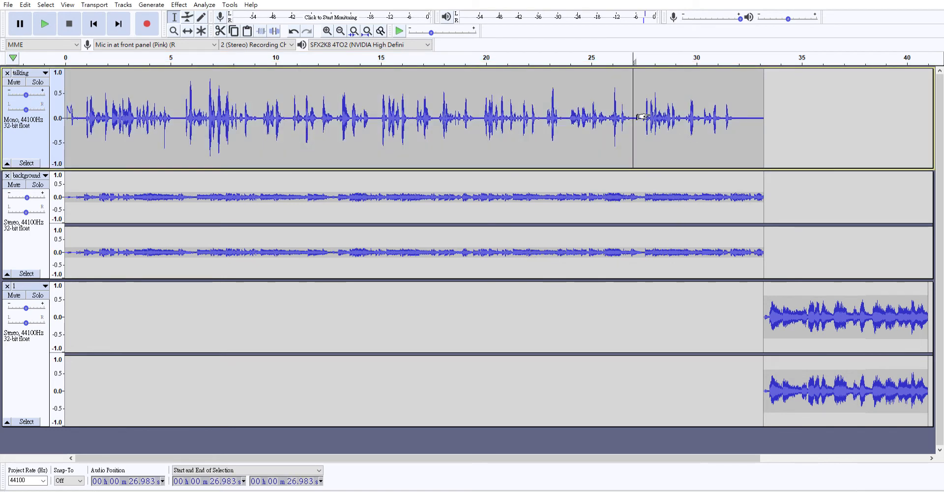
pyautogui.click(38, 82)
pyautogui.click(47, 23)
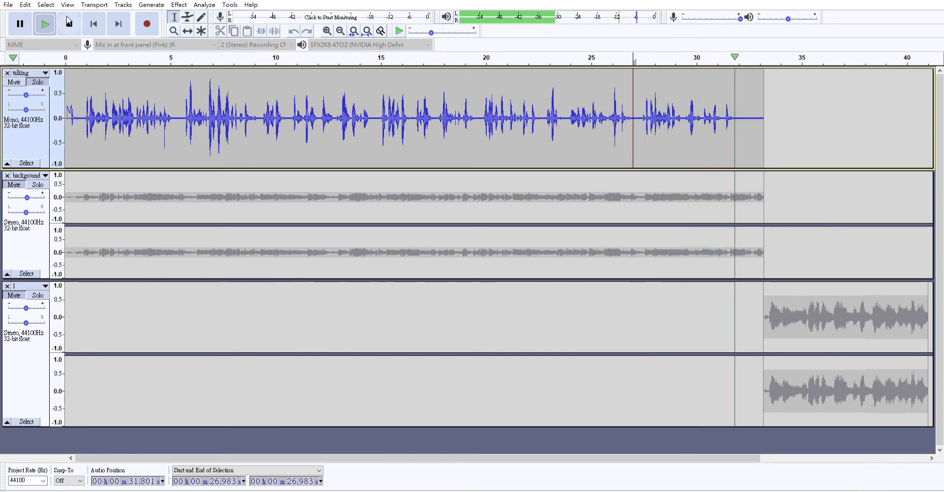
# - Stop playback and apply an effect to the talking track from 26.9 to 32.1 s
pyautogui.click(68, 22)
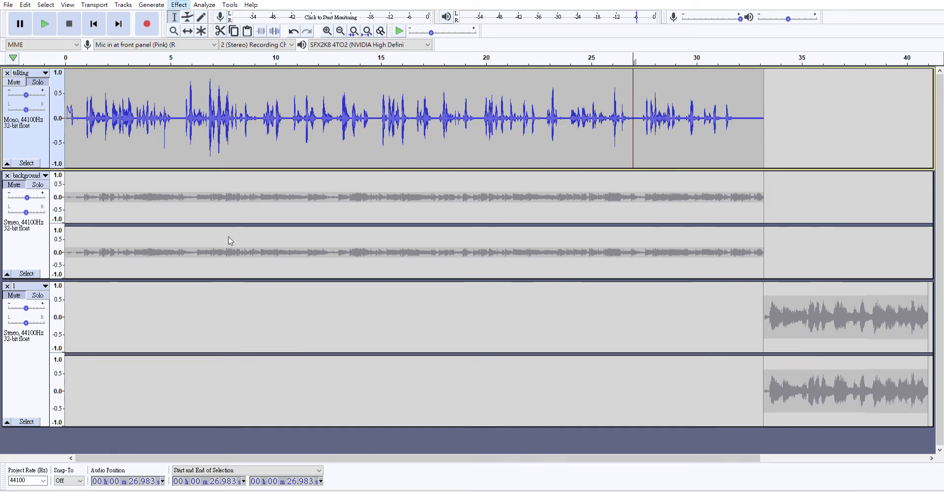
pyautogui.click(233, 198)
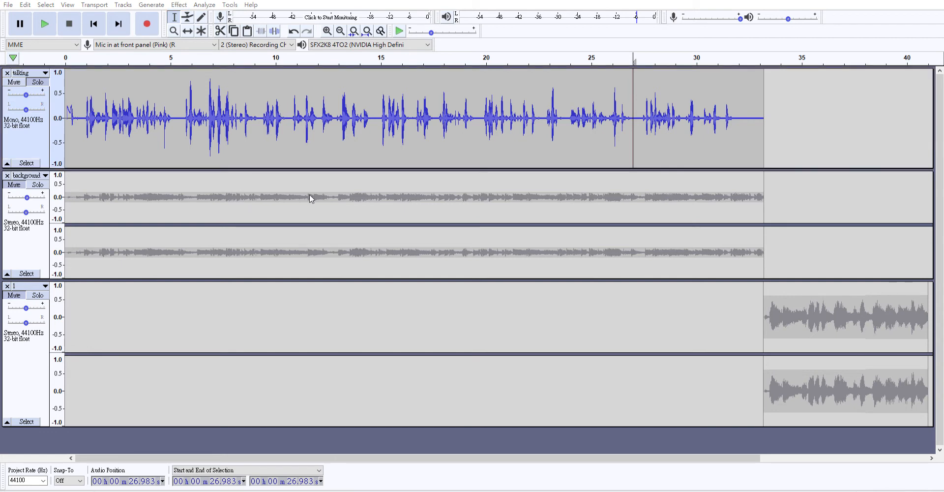
pyautogui.moveTo(740, 111); pyautogui.dragTo(631, 109)
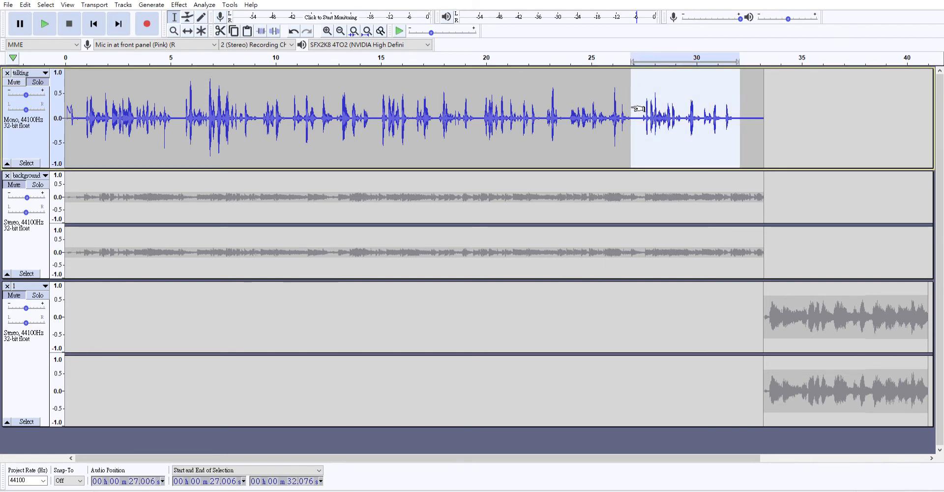
pyautogui.click(180, 5)
pyautogui.click(247, 204)
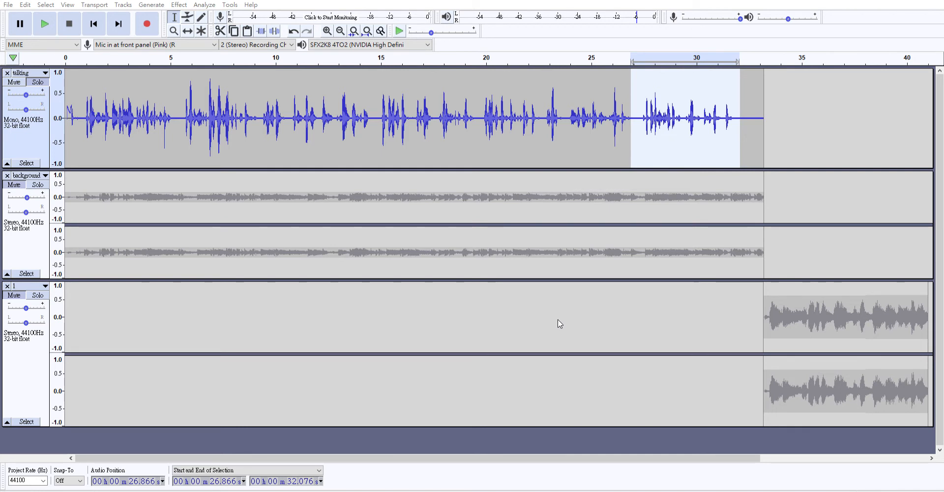
pyautogui.click(735, 129)
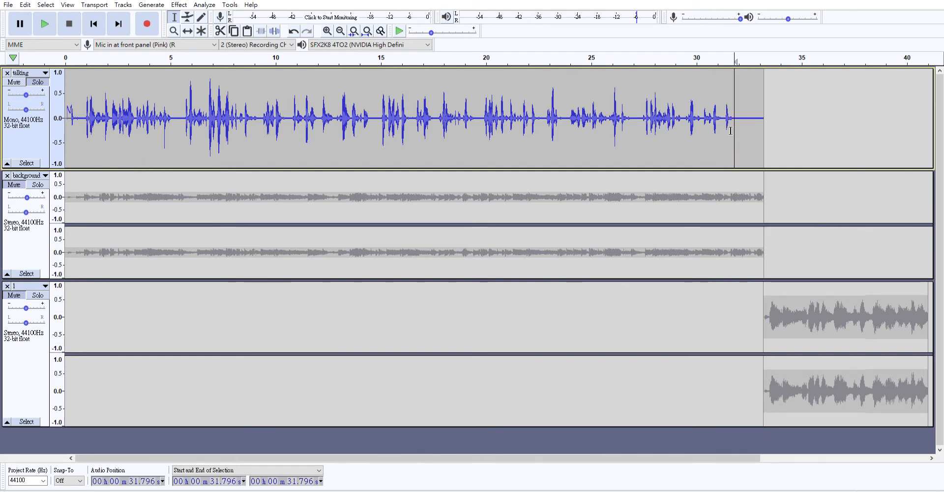
# - Delete the trailing tails of the talking and background tracks after about 31.9 s
pyautogui.moveTo(737, 119); pyautogui.dragTo(773, 121)
pyautogui.press('Delete')
pyautogui.moveTo(740, 185); pyautogui.dragTo(772, 185)
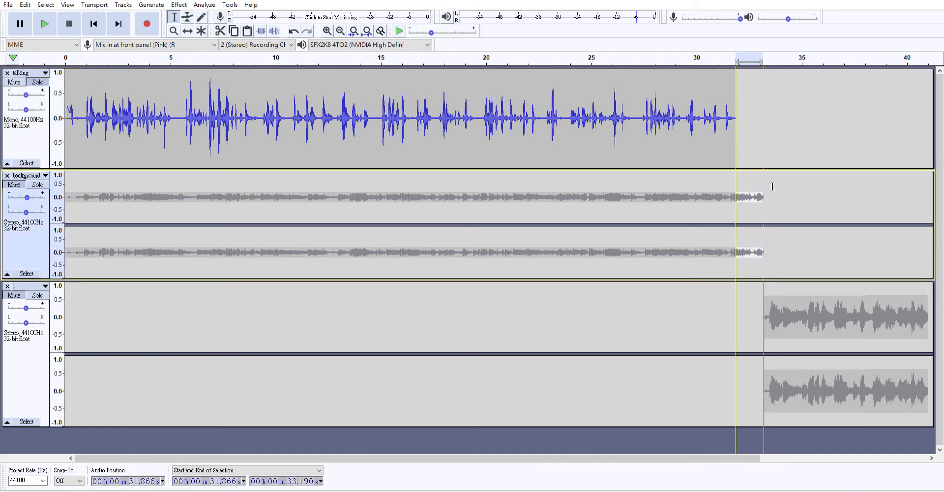
pyautogui.press('Delete')
# - Slide track 1's music clip left with the Time Shift Tool to start at 31.87 s
pyautogui.click(776, 314)
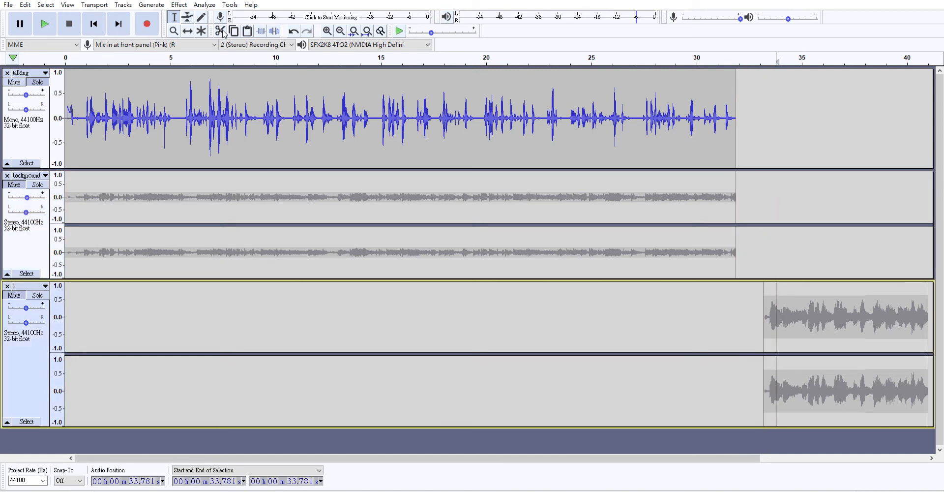
pyautogui.click(188, 31)
pyautogui.moveTo(852, 324); pyautogui.dragTo(823, 325)
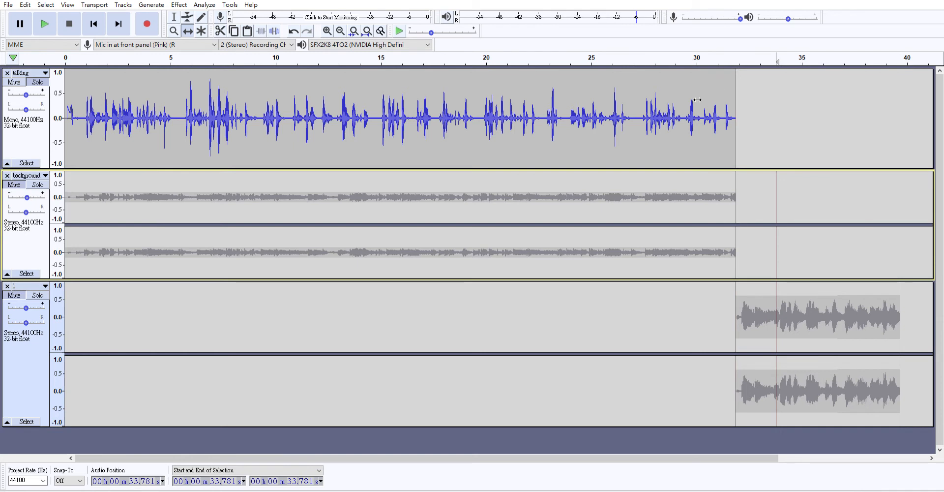
# - Return to the Selection Tool and unsolo the talking track
pyautogui.click(647, 95)
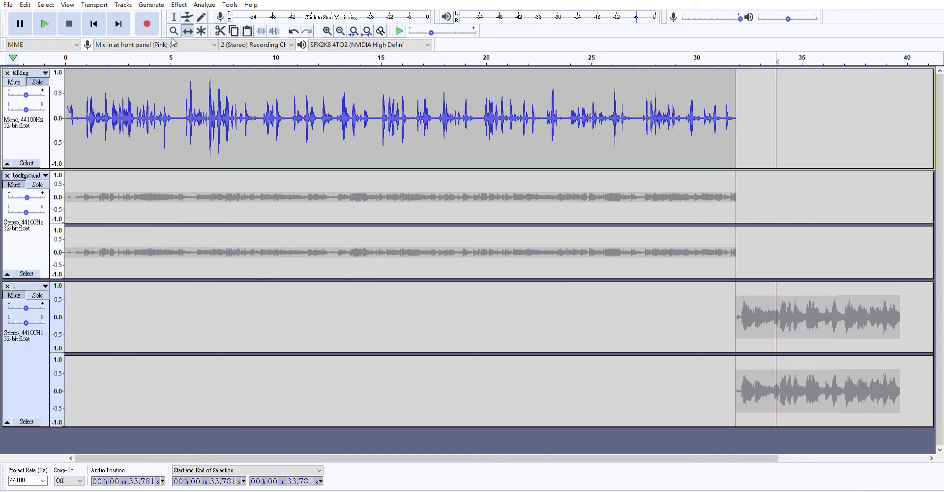
pyautogui.click(44, 23)
pyautogui.click(174, 17)
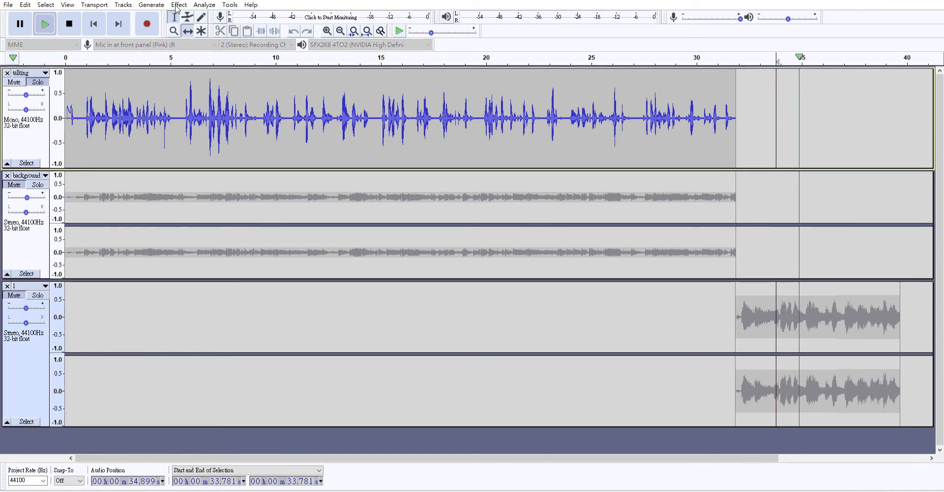
pyautogui.click(38, 82)
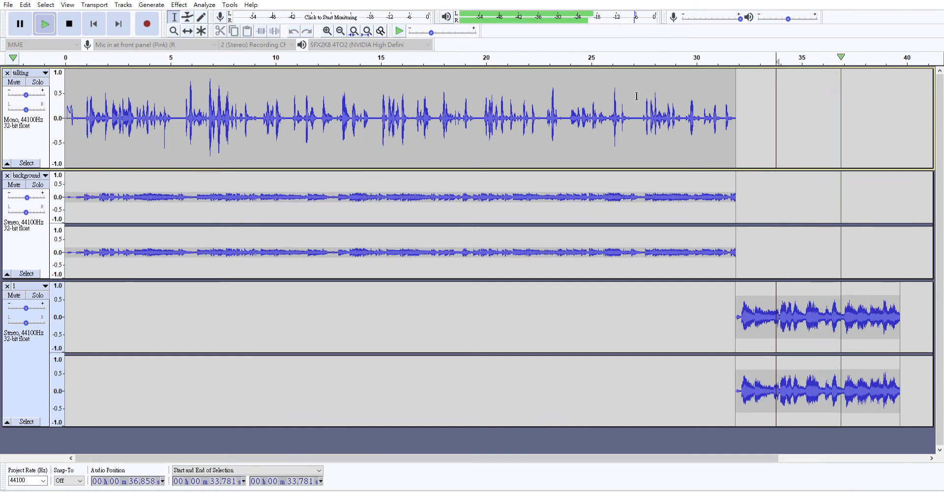
# - Play the full three-track mix from about 26.8 s, then stop
pyautogui.click(628, 118)
pyautogui.click(71, 18)
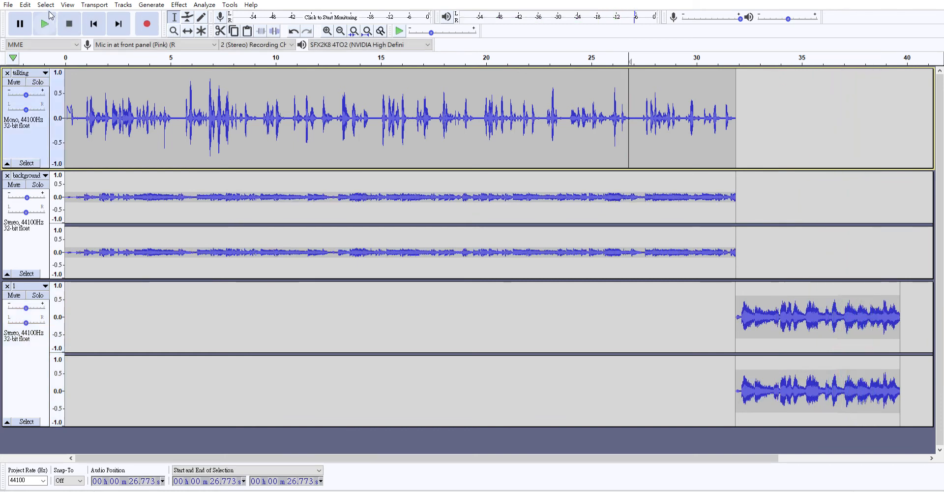
pyautogui.click(44, 21)
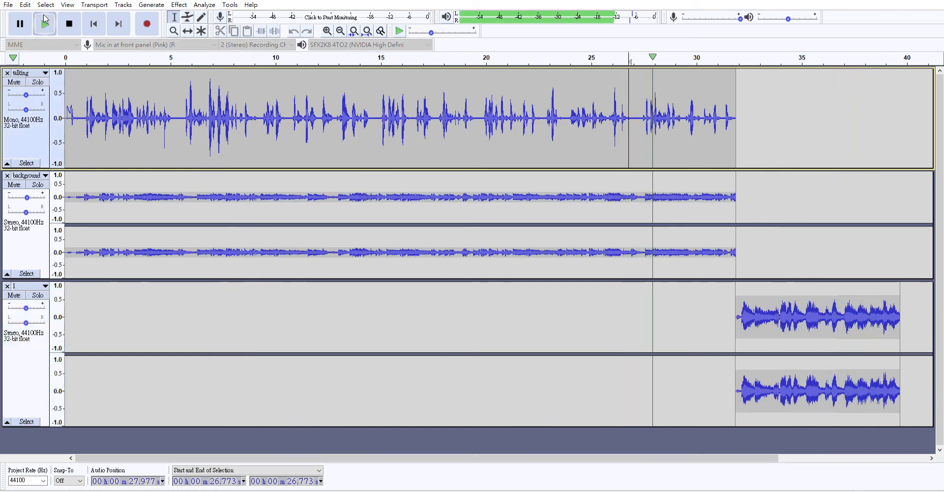
pyautogui.click(75, 21)
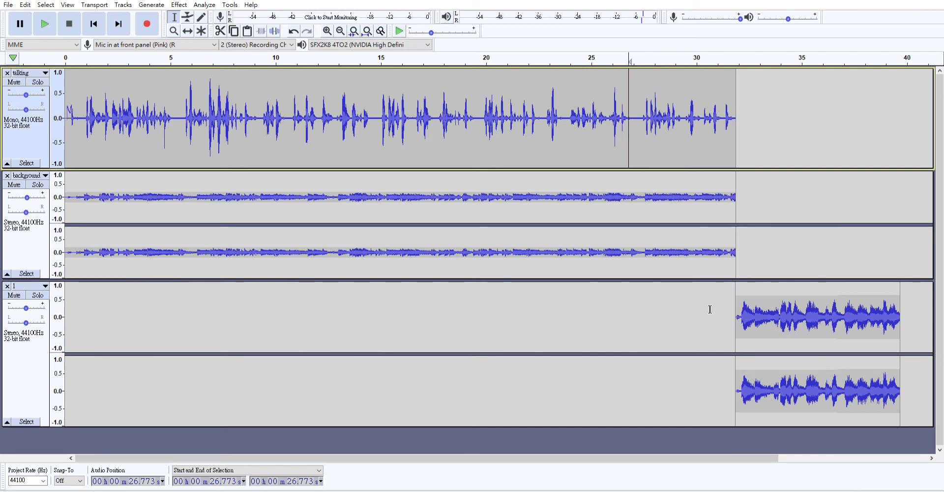
# - Select the background track from 30.16 s to its end for the fade-out
pyautogui.moveTo(685, 147); pyautogui.dragTo(744, 145)
pyautogui.click(708, 137)
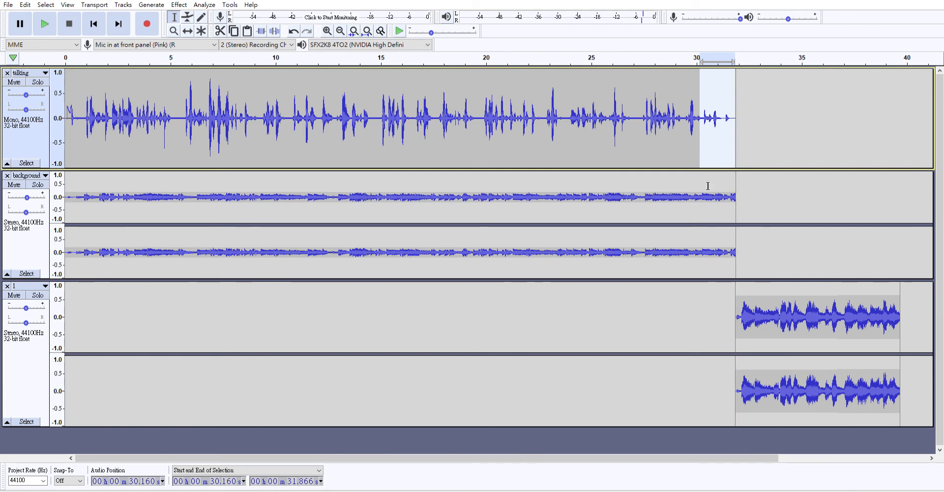
pyautogui.moveTo(708, 186); pyautogui.dragTo(736, 185)
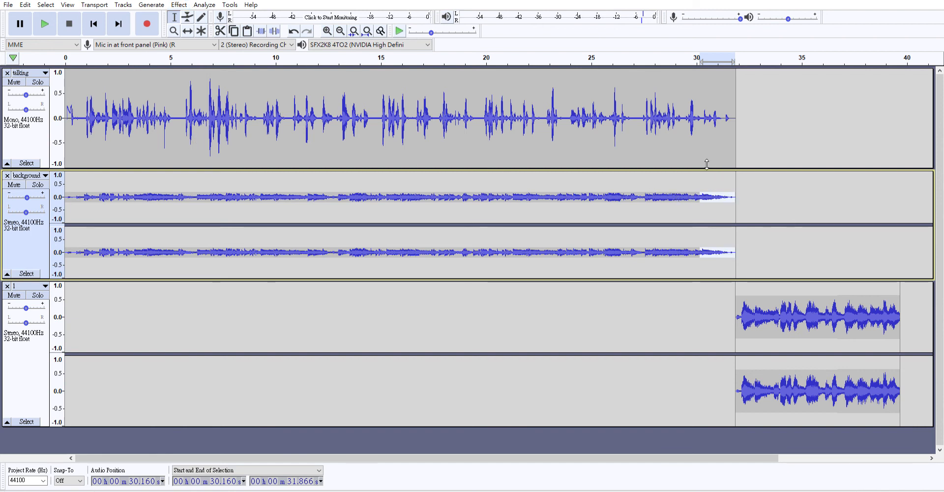
# - Play back the fade-out from just before 30 s, then select the music clip's first half-second
pyautogui.click(701, 135)
pyautogui.click(697, 117)
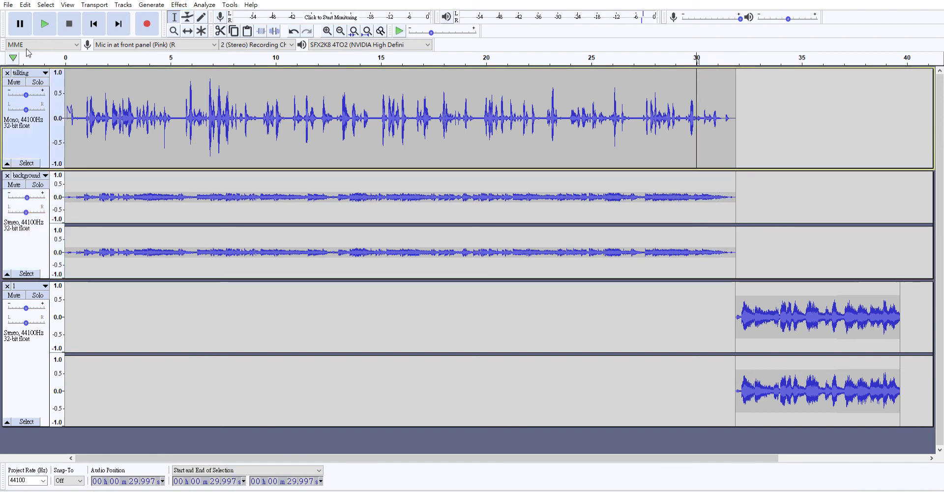
pyautogui.click(45, 23)
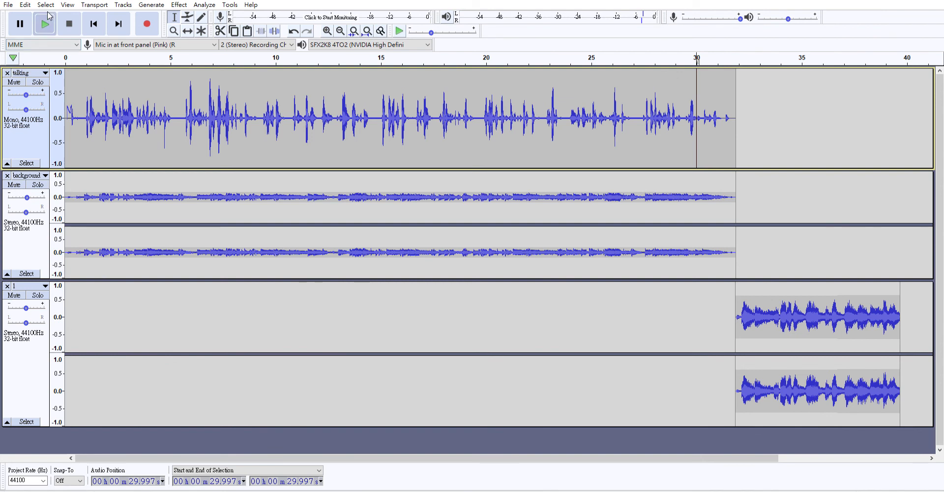
pyautogui.click(69, 24)
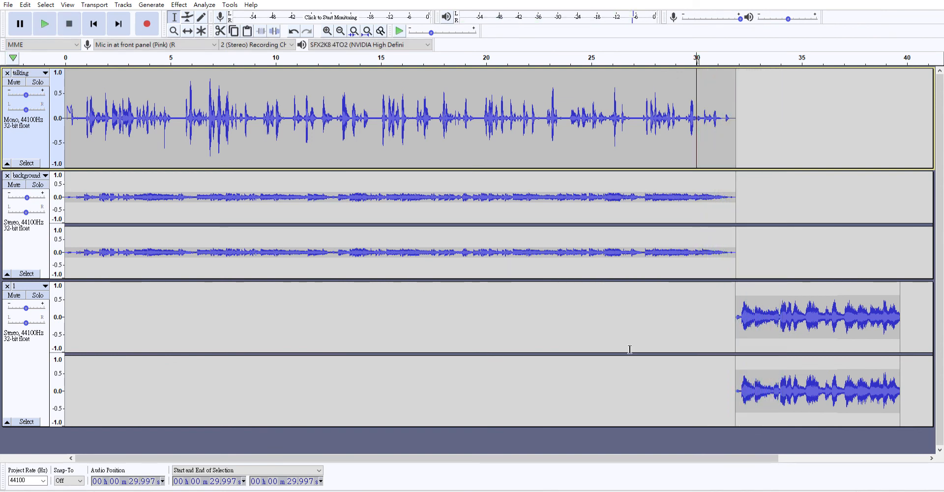
pyautogui.click(757, 308)
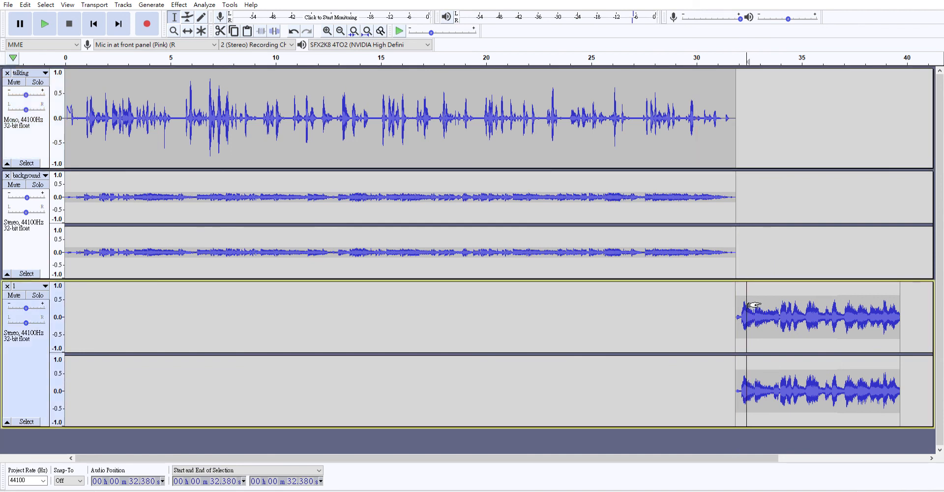
pyautogui.moveTo(750, 307); pyautogui.dragTo(743, 306)
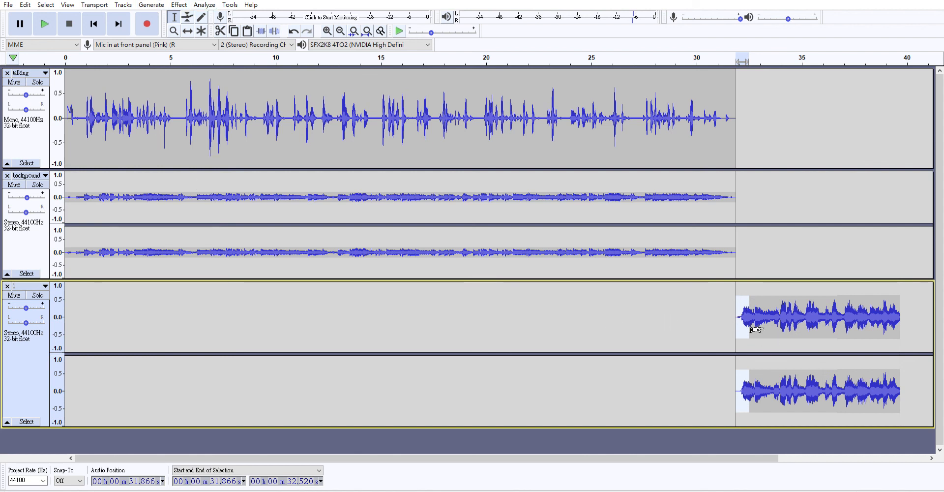
pyautogui.click(718, 248)
pyautogui.click(705, 237)
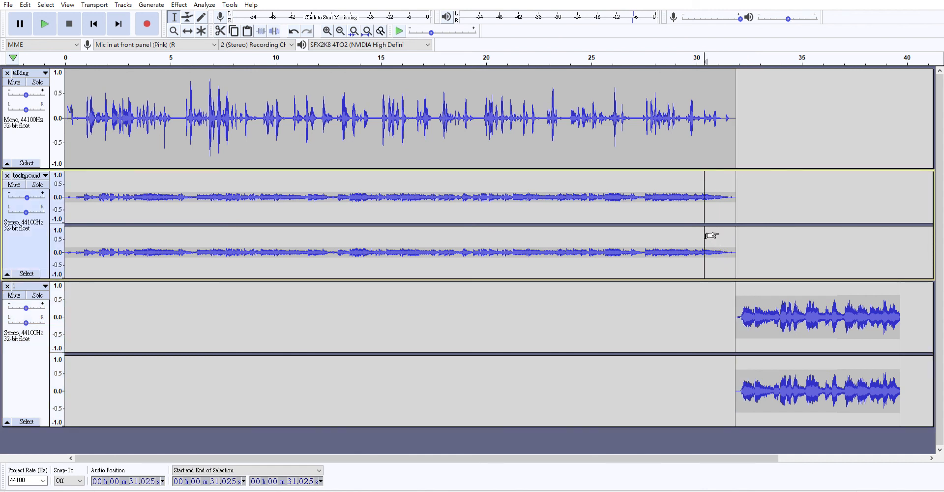
pyautogui.click(692, 112)
pyautogui.click(45, 20)
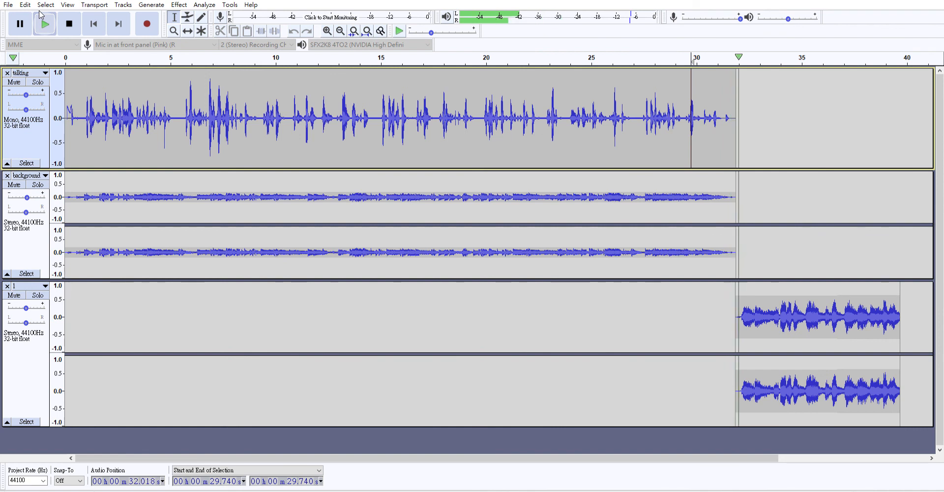
pyautogui.click(69, 22)
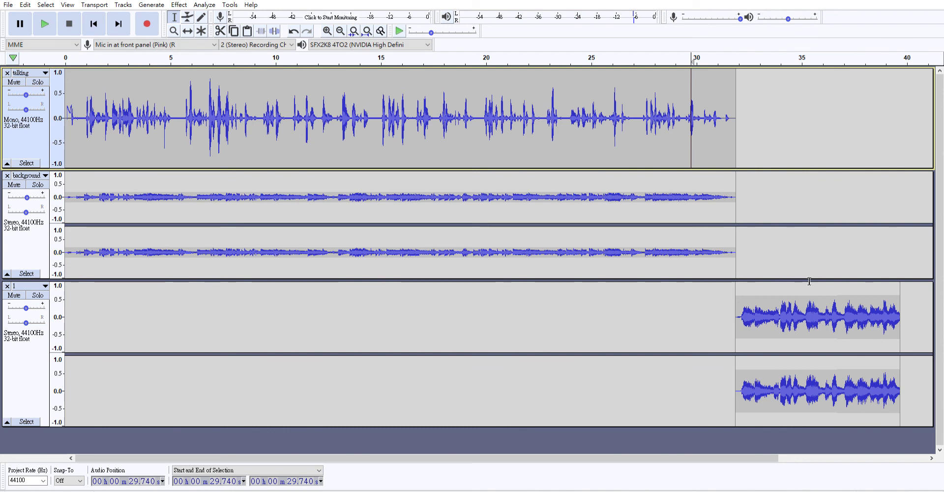